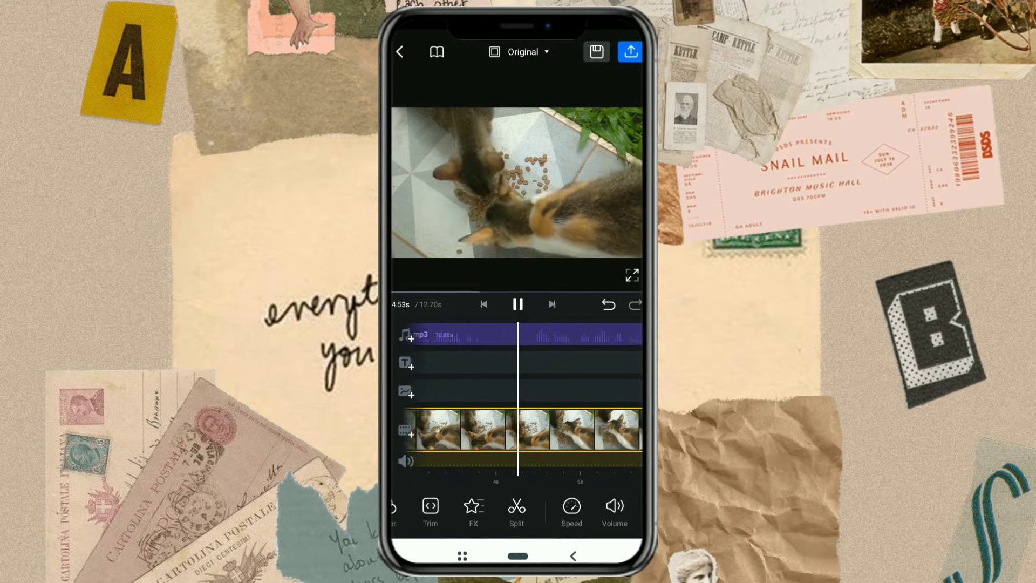
Pause the cat clip and export it at Auto 720p/25fps, then return to the editor
click(518, 303)
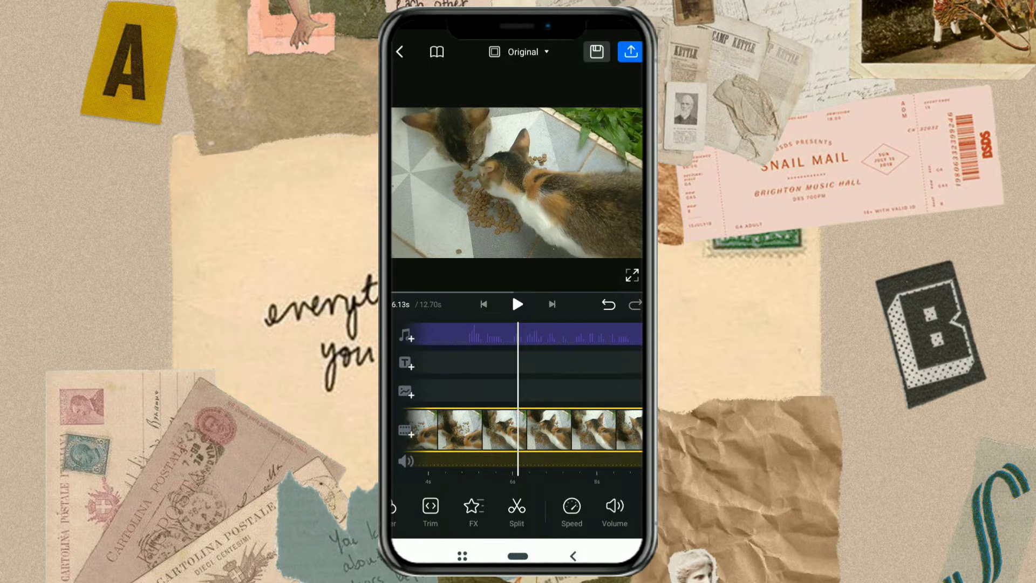
click(631, 51)
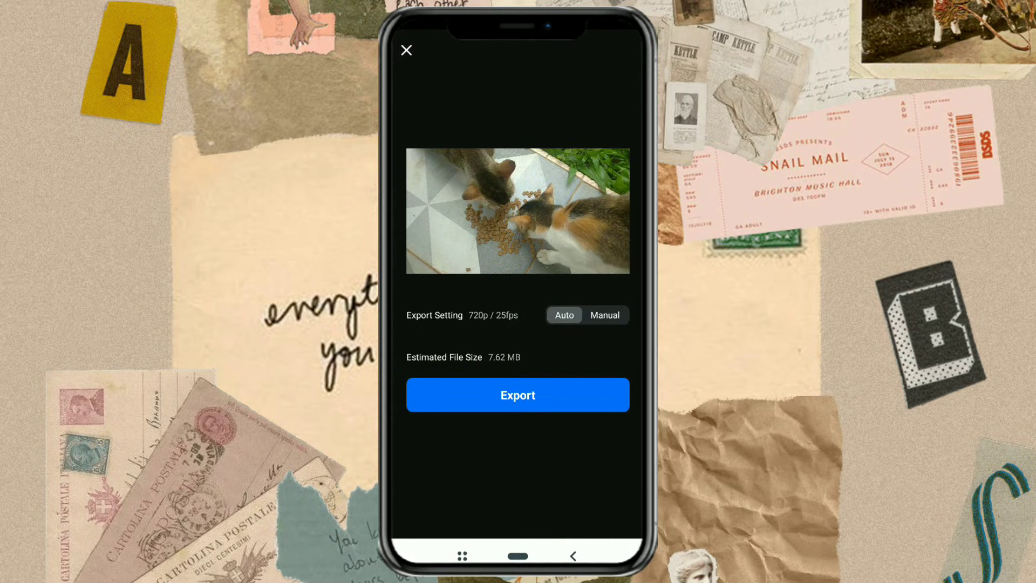
click(517, 394)
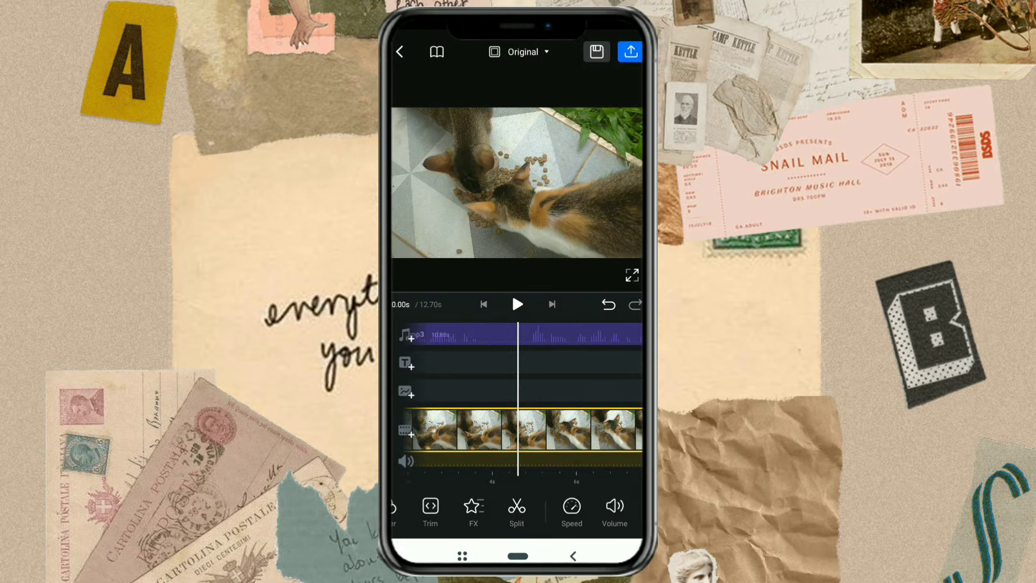
Delete both cats.mp3 music clips from the timeline
drag(590, 389, 566, 375)
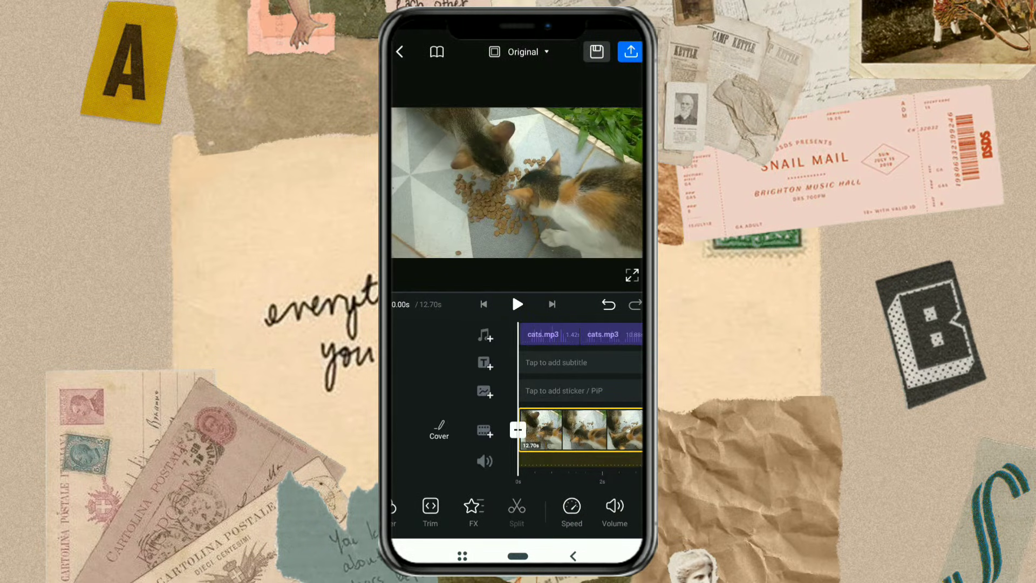
click(561, 337)
click(620, 304)
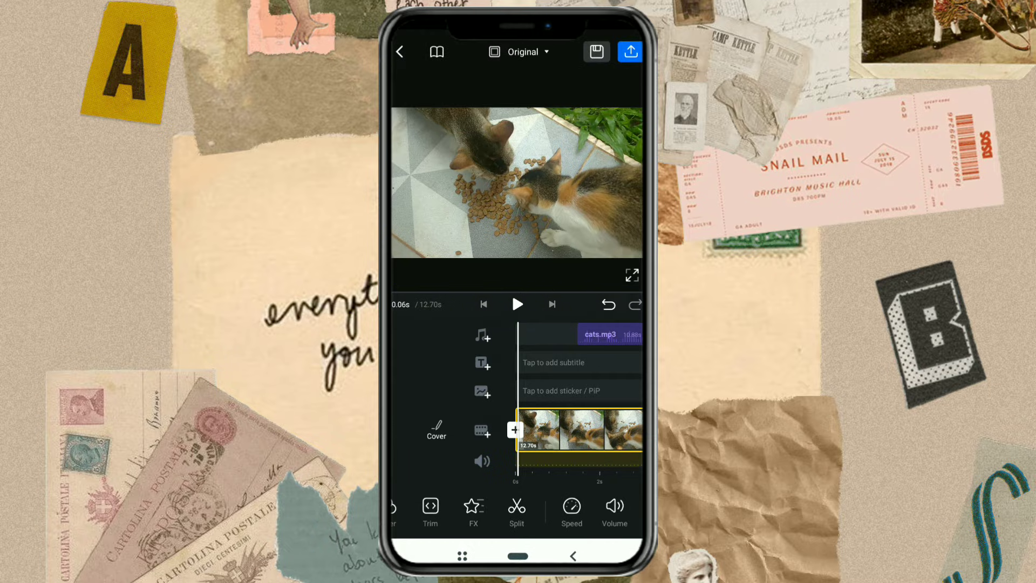
click(611, 336)
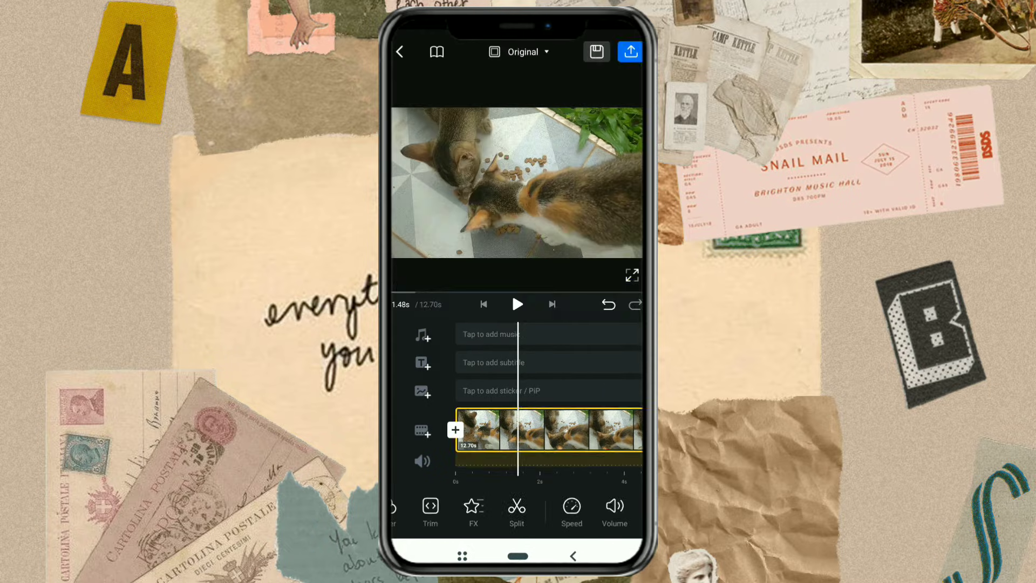
Append the 00:12 cat video from the gallery after the first clip
drag(612, 388, 502, 388)
click(542, 430)
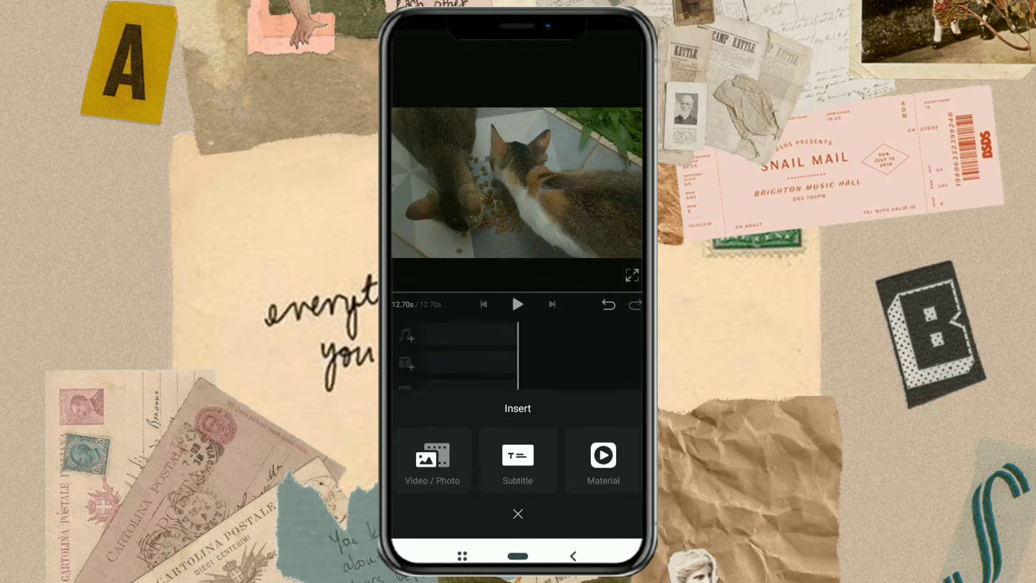
click(517, 513)
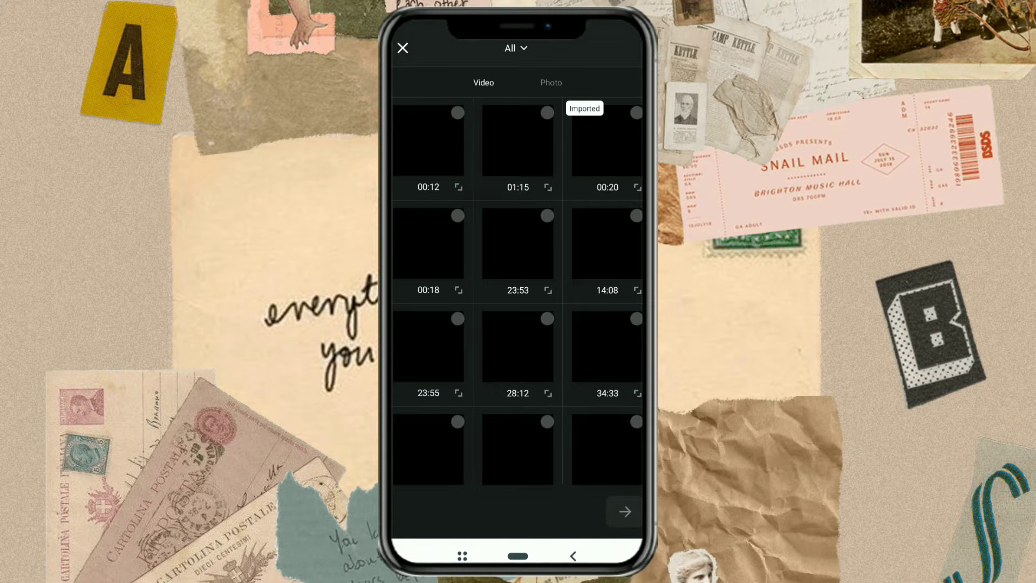
click(458, 113)
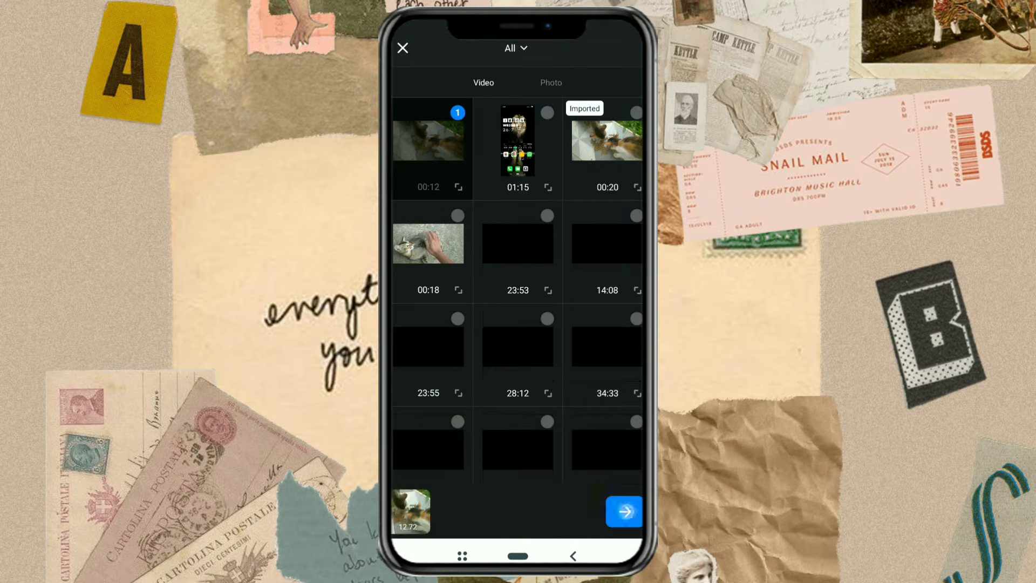
click(624, 511)
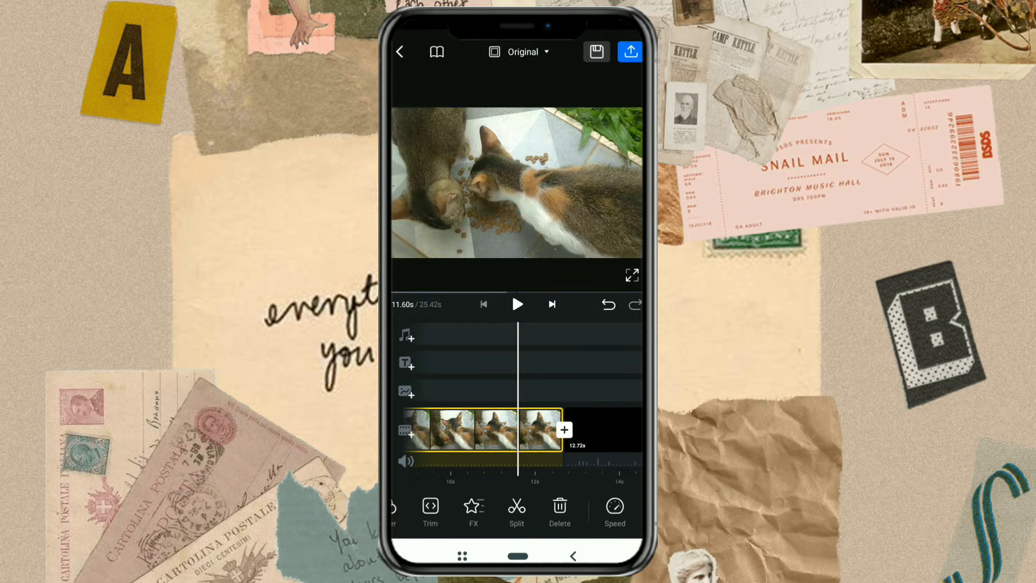
Delete the original clip, leaving the 12.72-second clip, and preview it from the start
click(559, 510)
drag(567, 429, 577, 429)
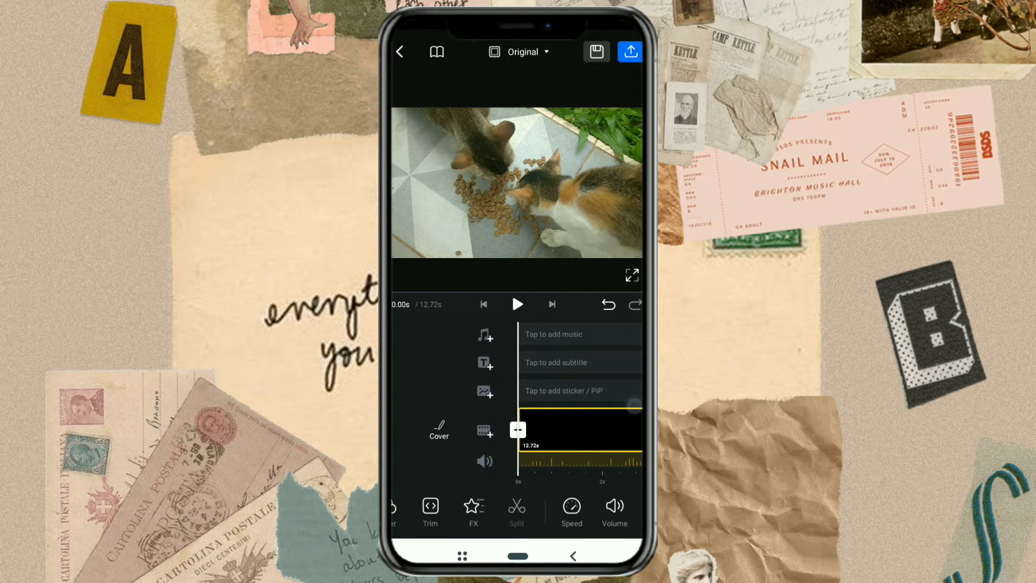
click(518, 303)
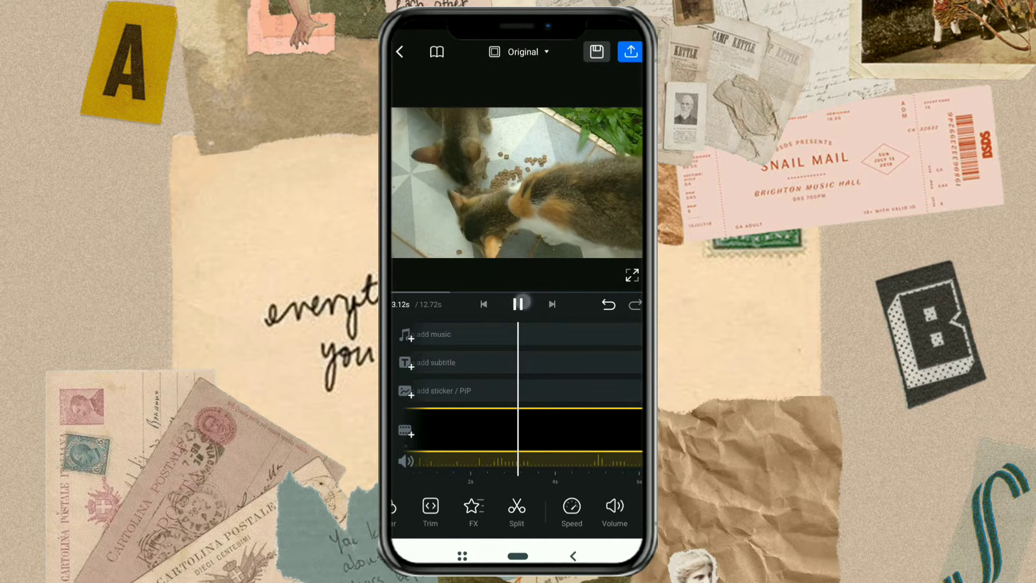
click(517, 304)
drag(567, 510, 482, 510)
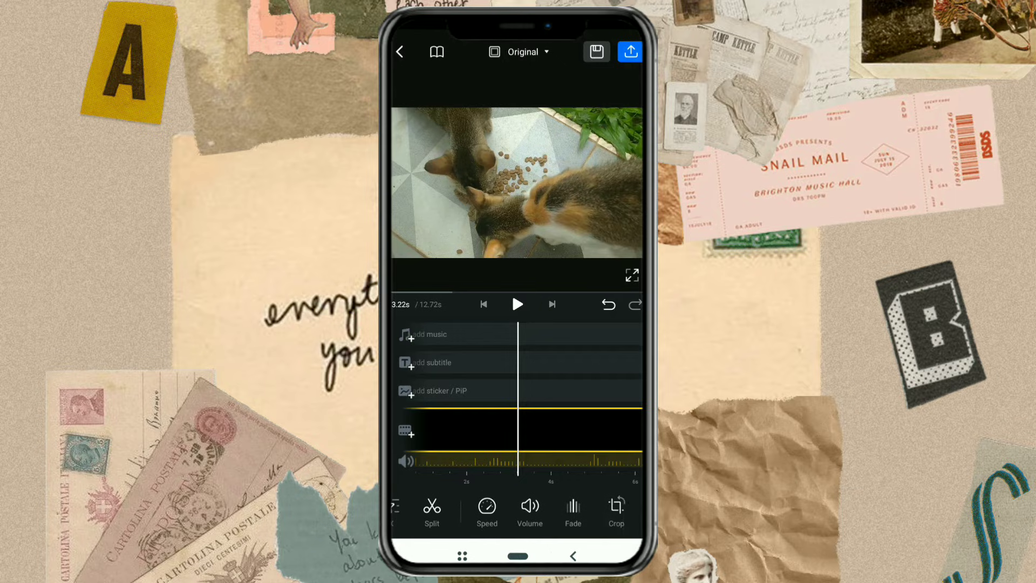
drag(600, 510, 453, 510)
drag(599, 510, 453, 510)
drag(560, 511, 365, 511)
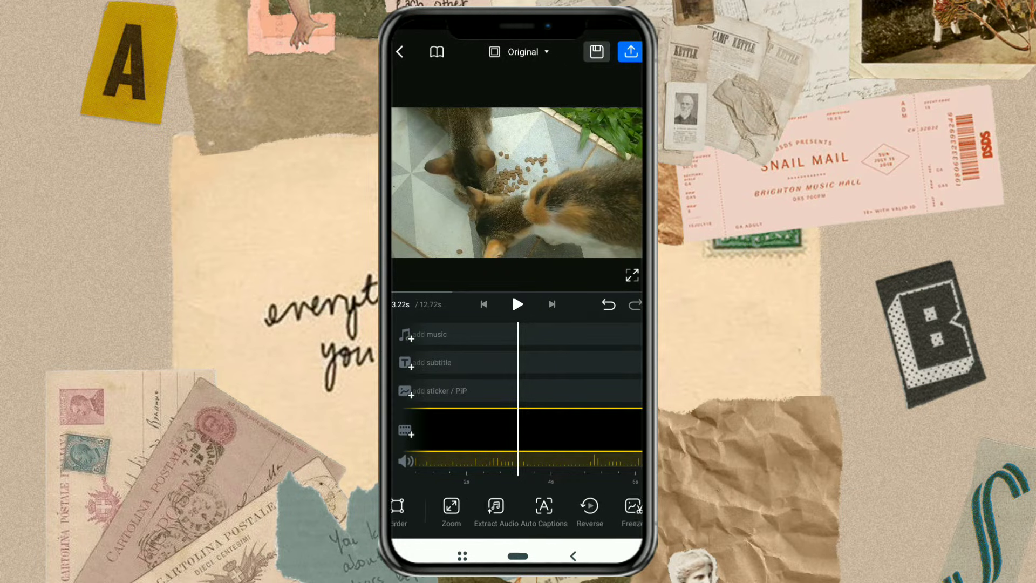
Set up Auto Captions with English language and Tiny conversion mode
click(544, 510)
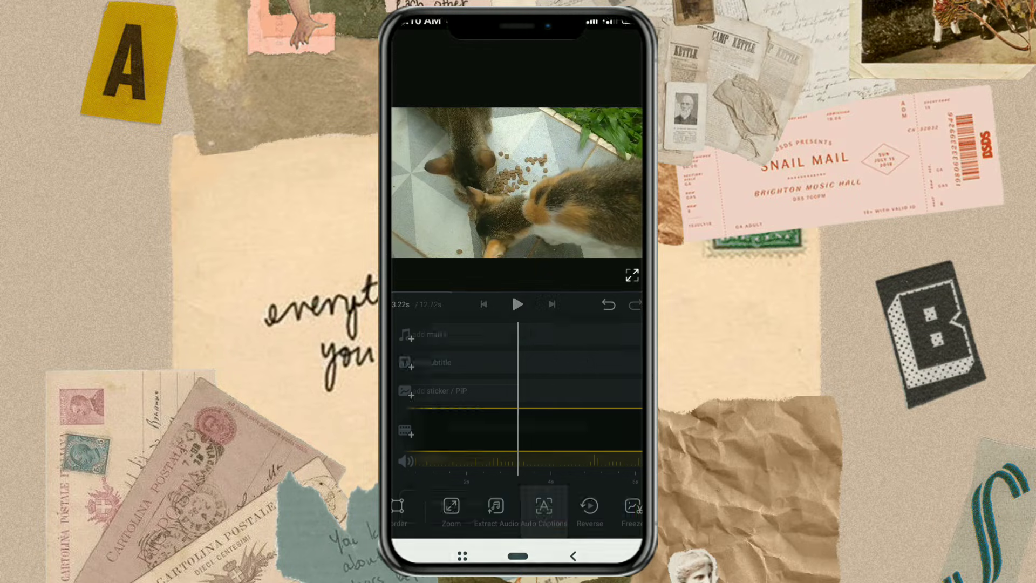
click(627, 364)
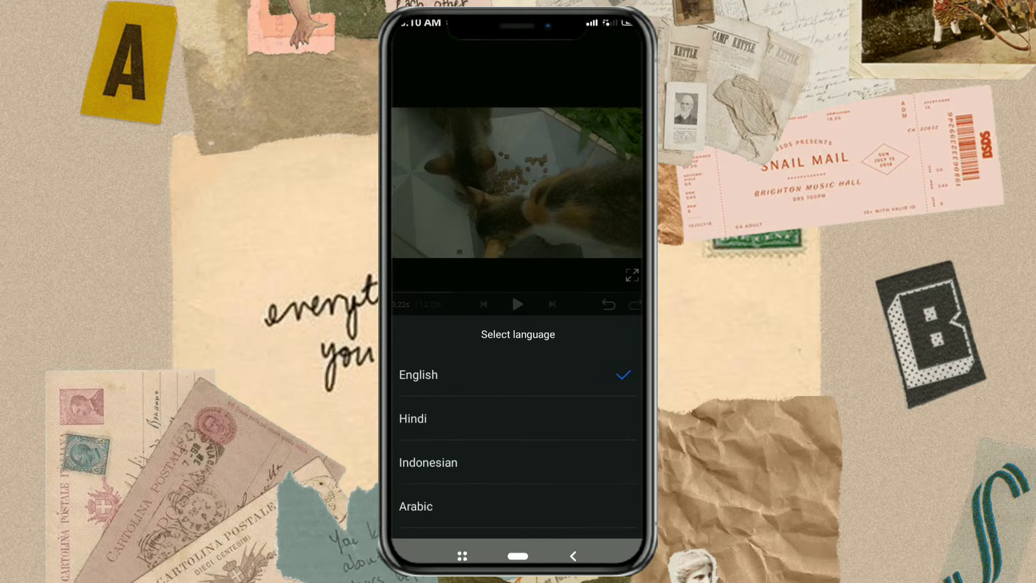
mouse_move(568, 478)
mouse_down()
mouse_move(578, 333)
mouse_move(571, 459)
mouse_move(594, 352)
mouse_up()
mouse_move(592, 519)
mouse_down()
mouse_move(588, 371)
mouse_move(596, 353)
mouse_up()
mouse_move(592, 523)
mouse_down()
mouse_move(591, 365)
mouse_move(591, 527)
mouse_up()
click(573, 374)
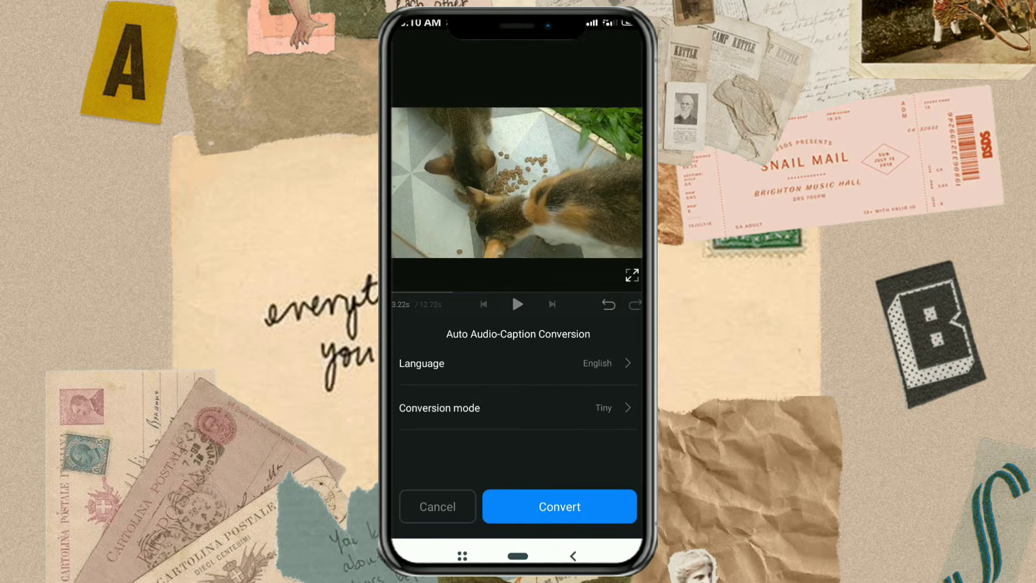
click(624, 410)
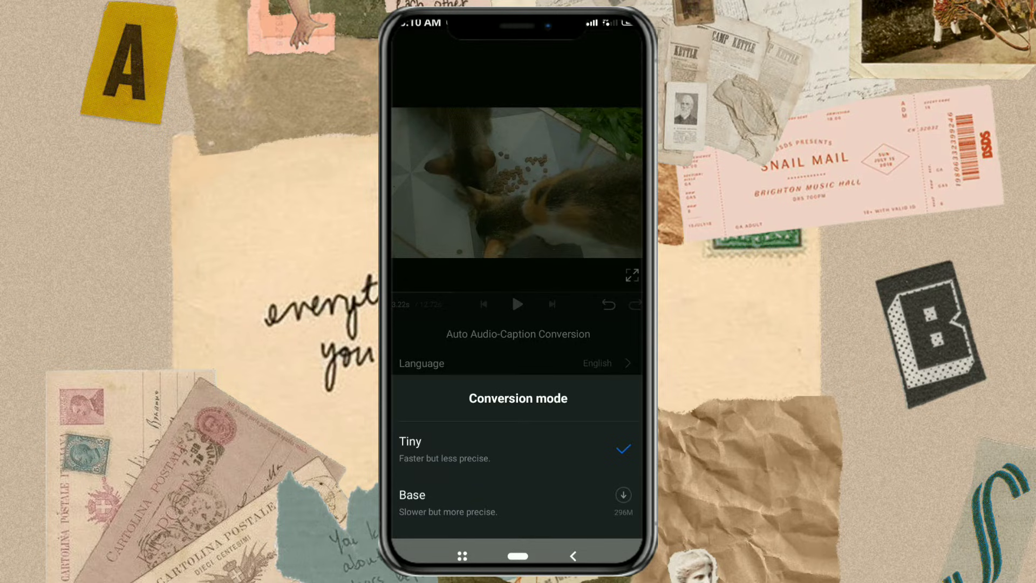
click(410, 441)
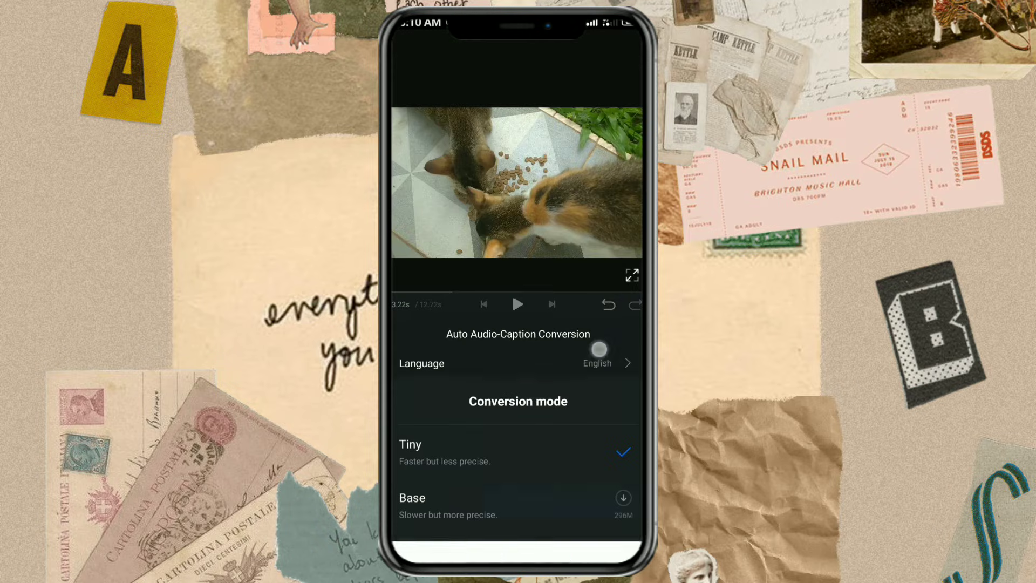
Run the Tiny-mode caption conversion to produce the four caption lines
click(559, 506)
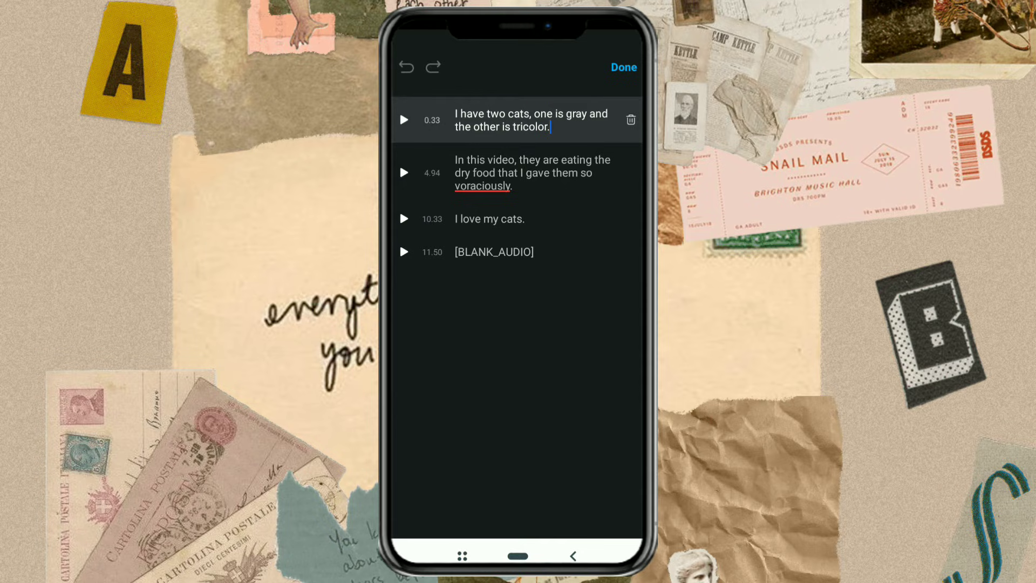
Preview the second caption and delete the [BLANK_AUDIO] caption line
click(404, 172)
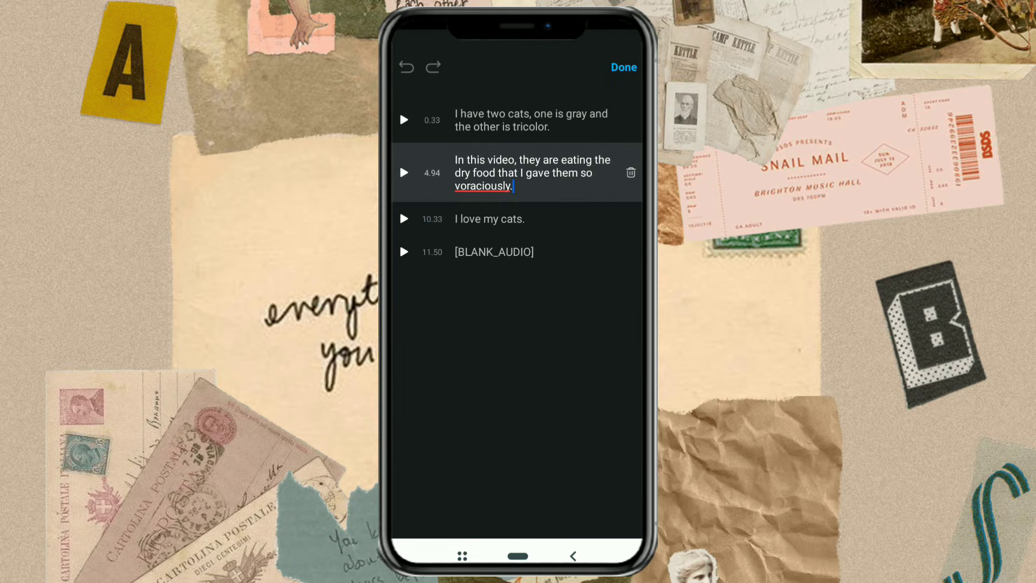
click(410, 226)
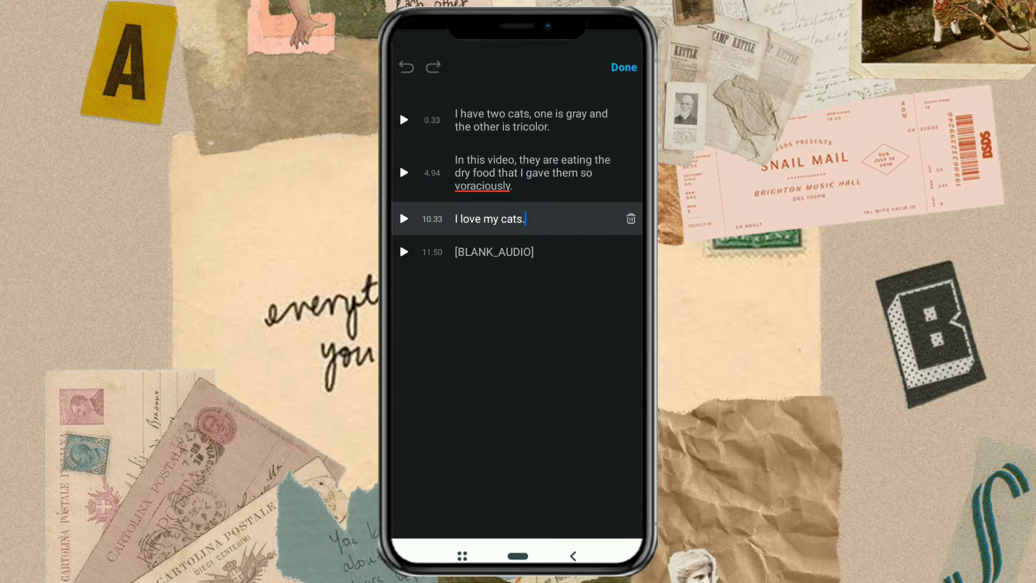
click(487, 252)
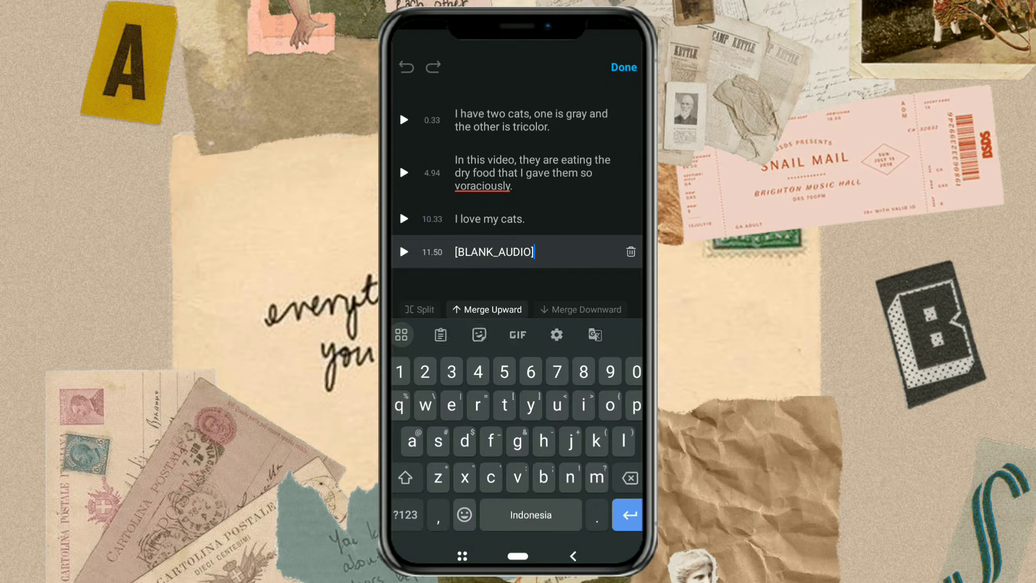
click(631, 252)
click(534, 127)
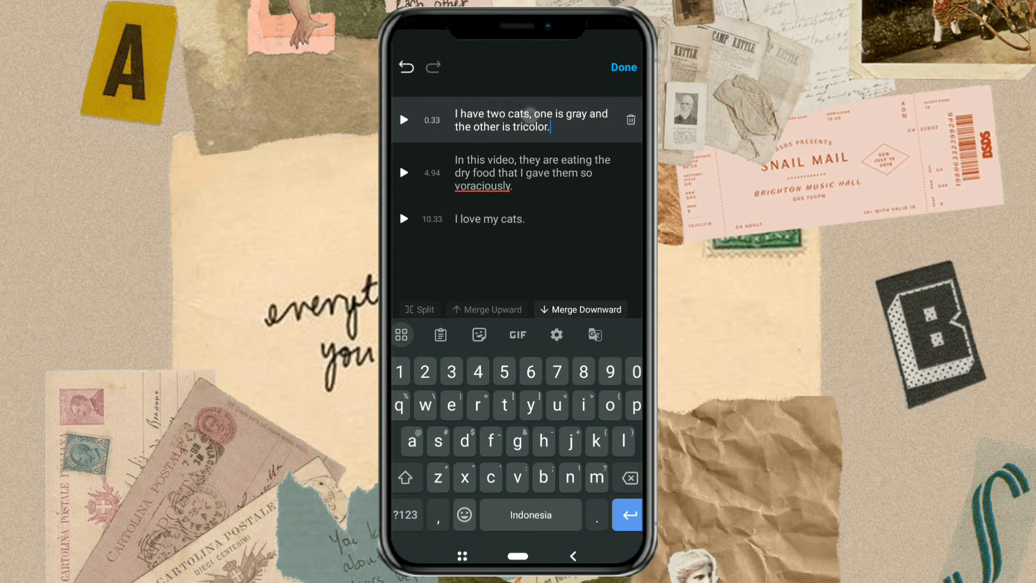
Remove the comma after 'cats' and split 'I have two cats' into its own caption
click(530, 114)
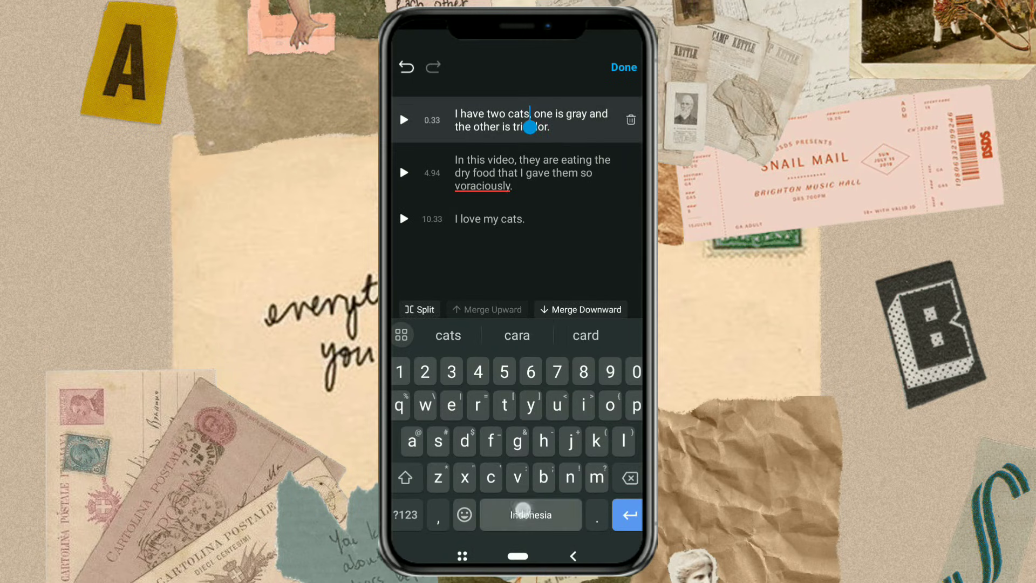
click(631, 477)
click(630, 478)
click(550, 514)
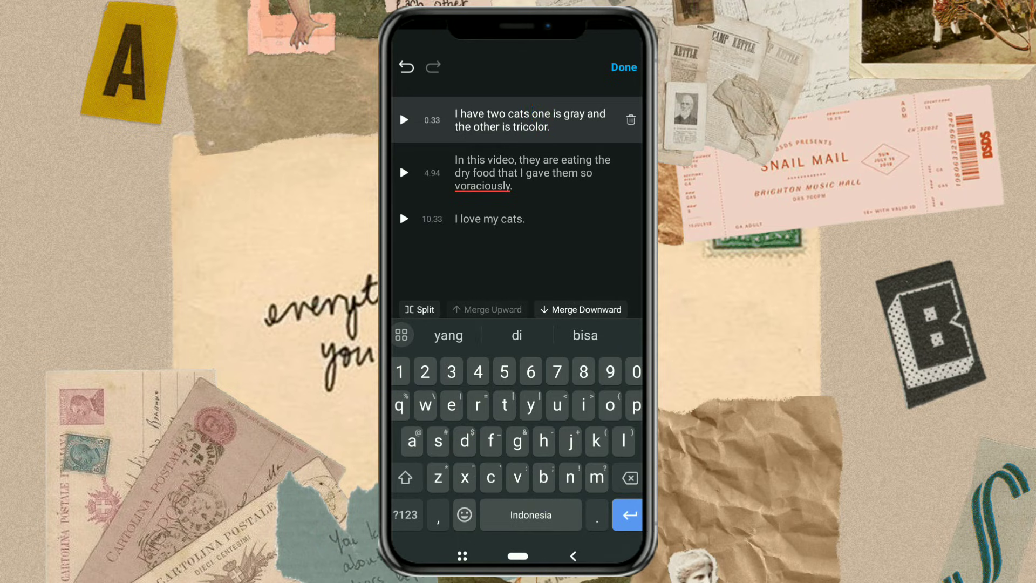
click(420, 309)
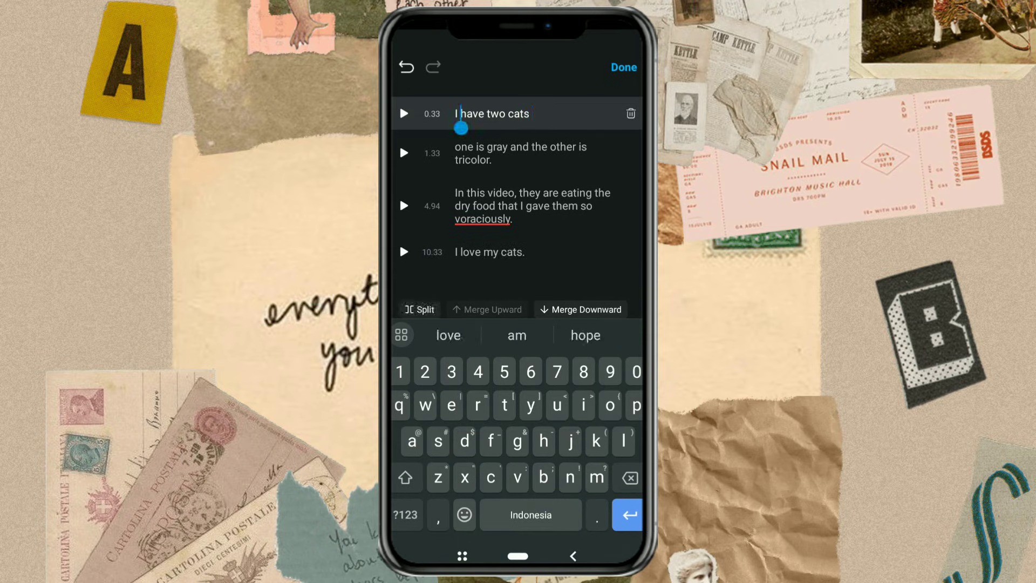
Split 'I have two cats' into word captions I, have, two, cats, then finish
click(459, 114)
click(421, 309)
click(480, 147)
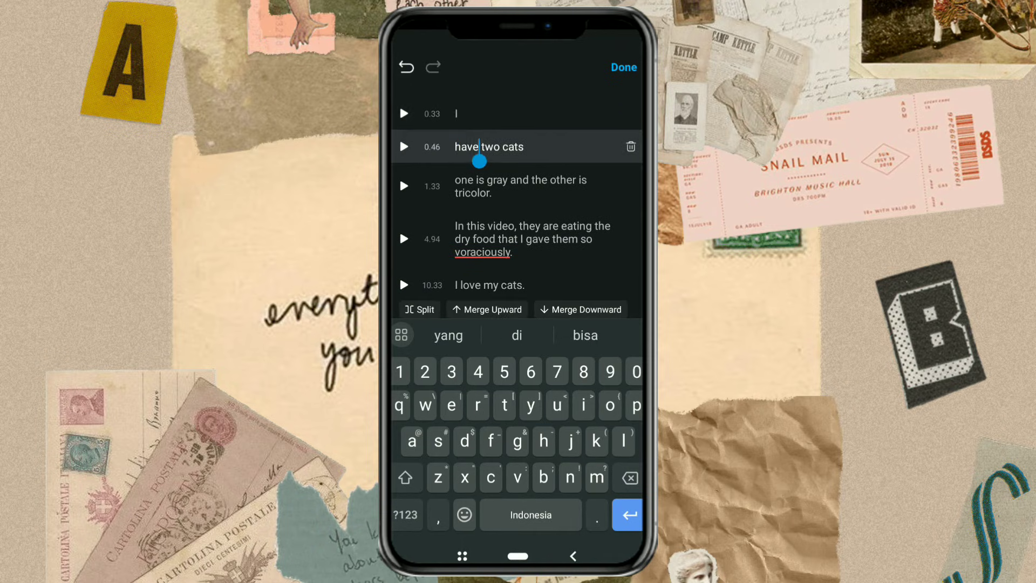
click(549, 515)
click(421, 310)
click(476, 180)
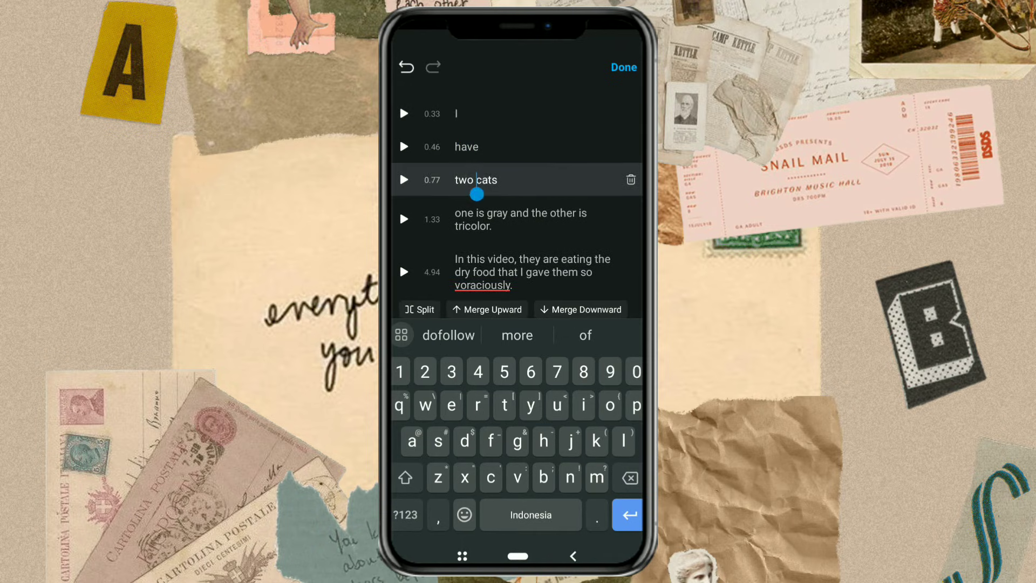
click(420, 309)
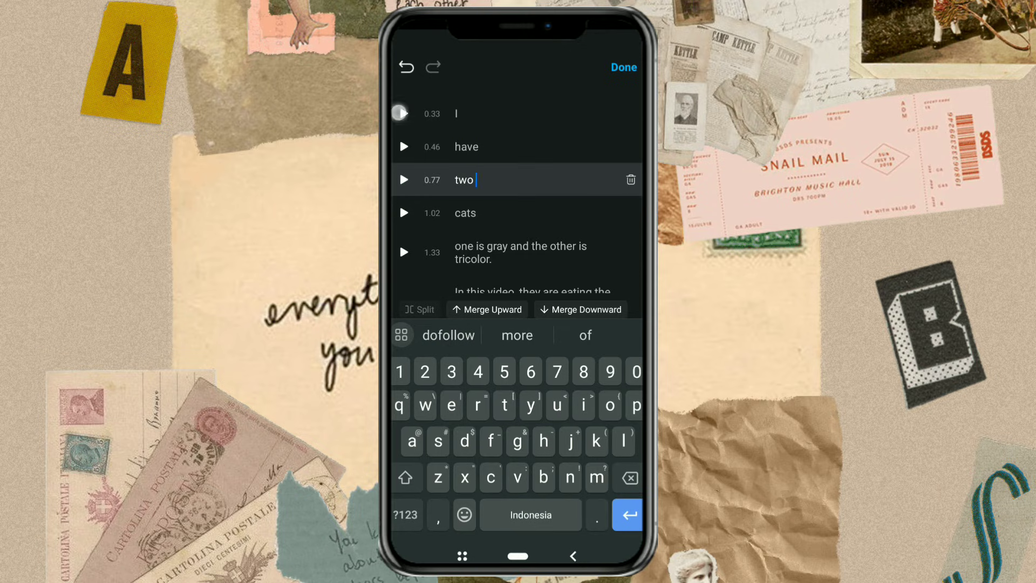
click(402, 113)
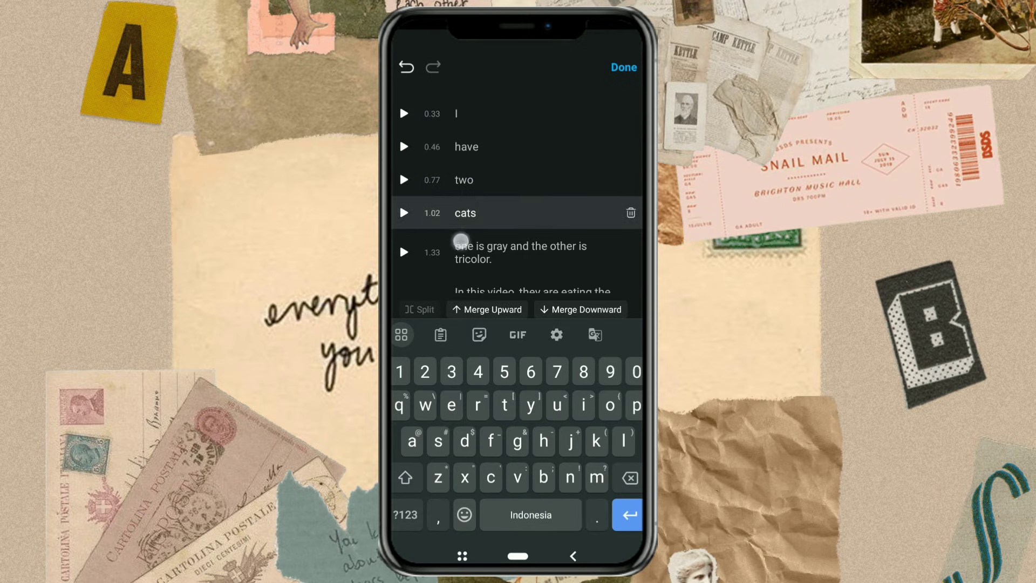
click(624, 67)
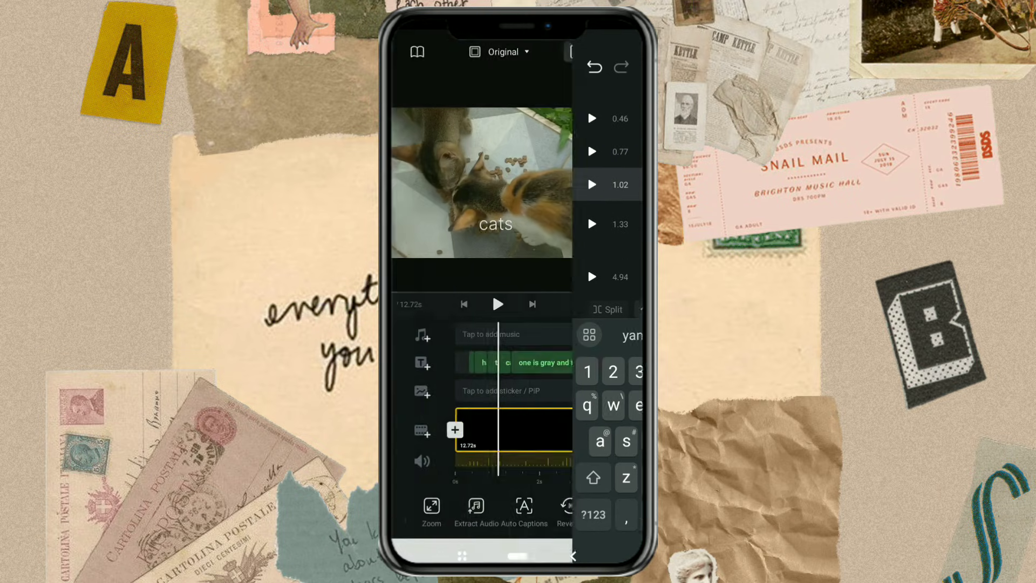
drag(616, 405, 545, 416)
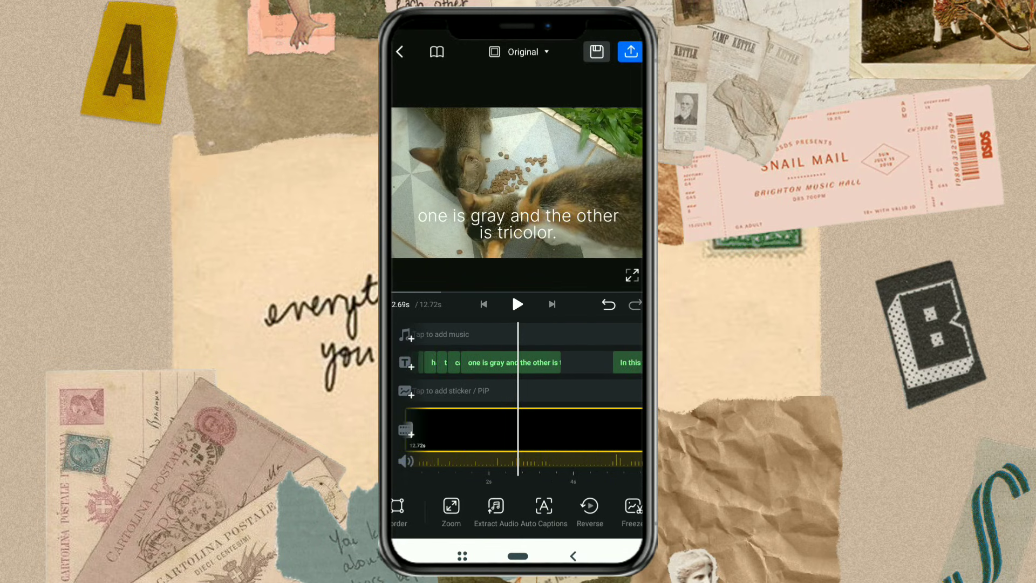
Give the 'one is gray' caption a handwritten font and slightly adjust its size
click(541, 368)
drag(622, 516, 639, 516)
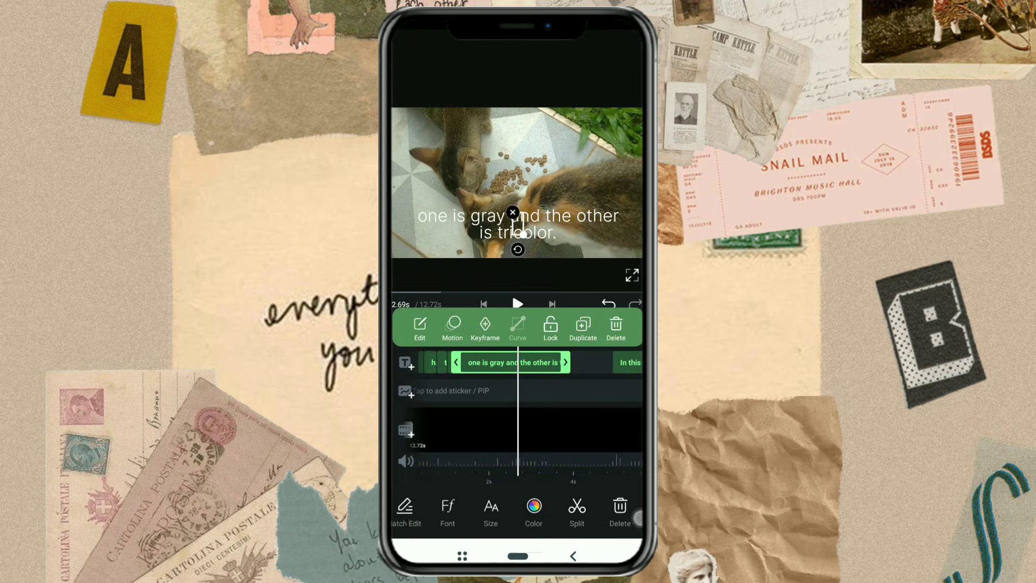
click(448, 511)
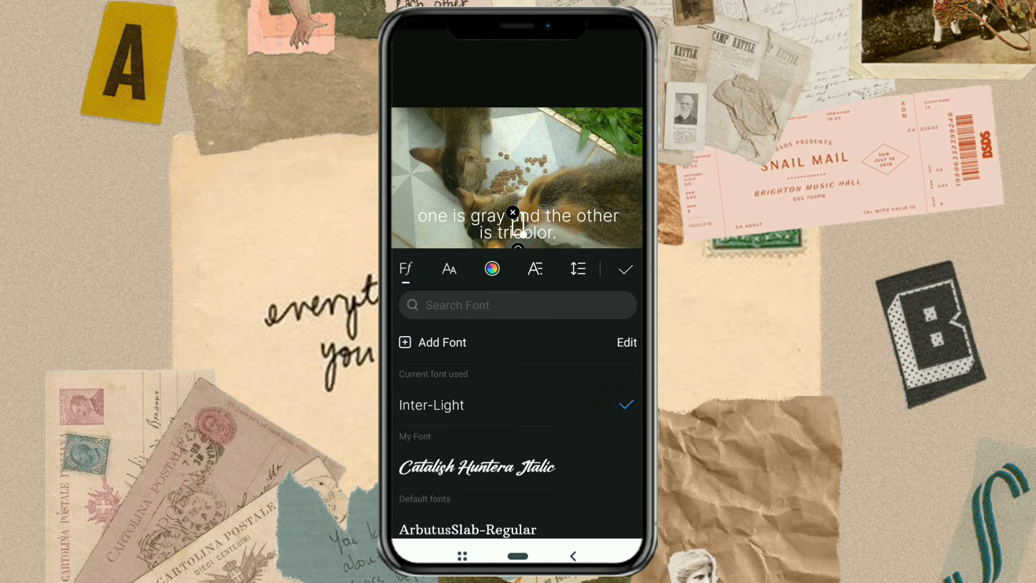
drag(518, 502, 519, 381)
click(572, 404)
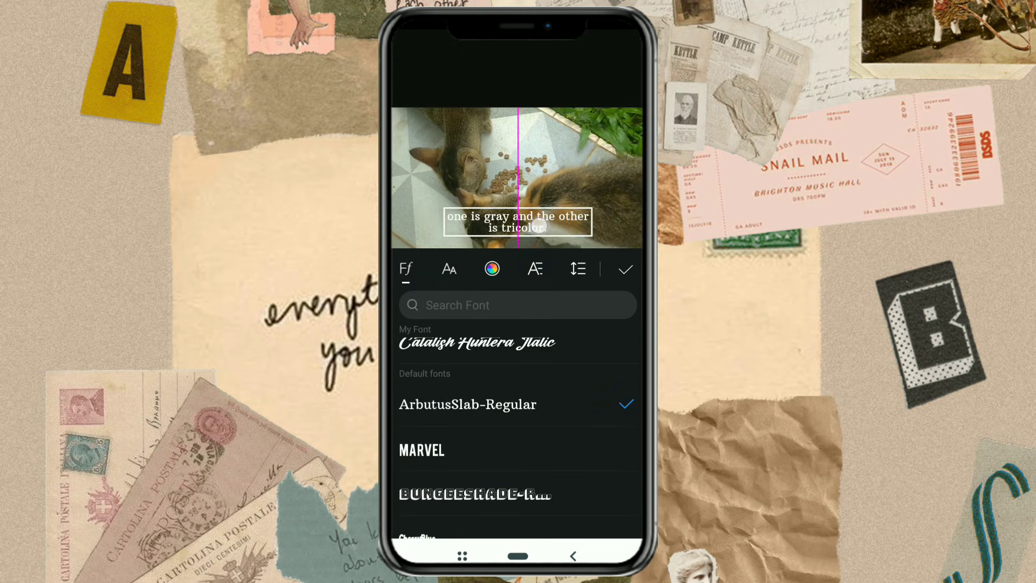
drag(519, 487, 519, 361)
click(486, 465)
click(486, 432)
click(450, 269)
mouse_move(422, 337)
mouse_down()
mouse_move(439, 338)
mouse_move(428, 337)
mouse_up()
Make the caption text yellow with a black shadow, reduced opacity and some blur
click(492, 269)
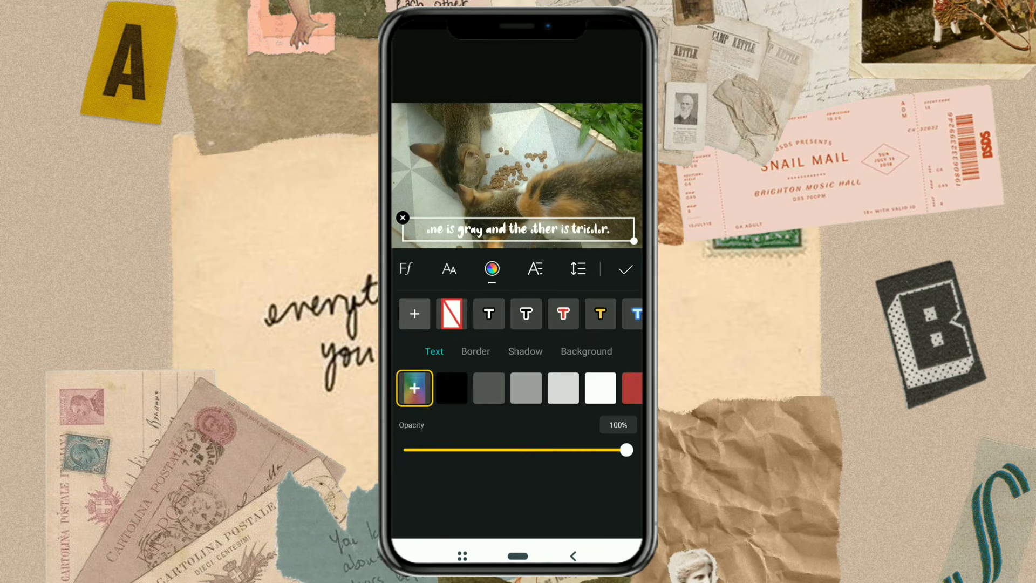
click(543, 387)
click(475, 351)
click(525, 350)
click(489, 387)
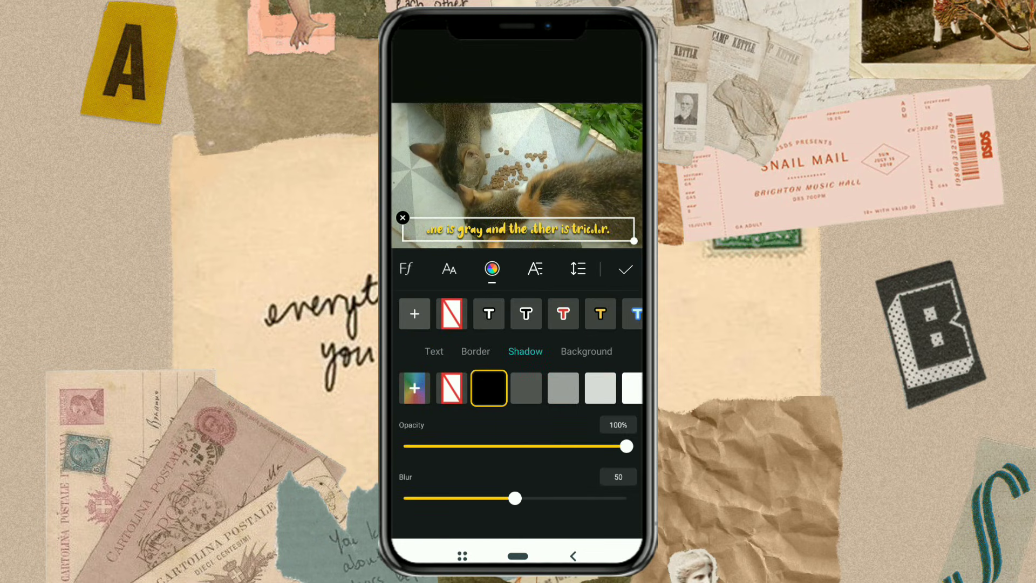
drag(626, 446, 530, 446)
drag(514, 497, 530, 498)
Set the caption to title case (Ag) and confirm the styling
click(536, 269)
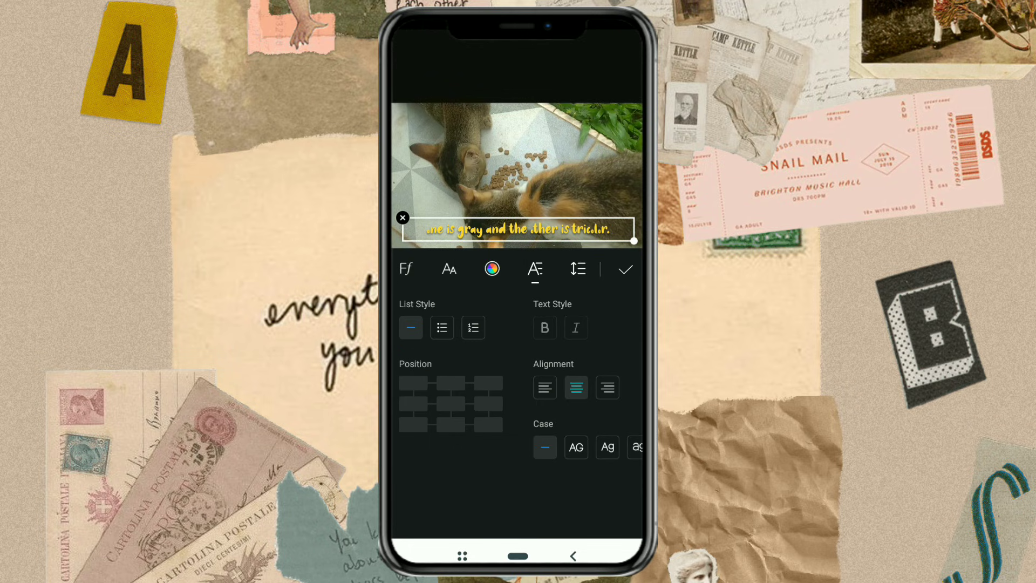
click(575, 446)
click(607, 447)
click(578, 269)
click(626, 269)
click(585, 437)
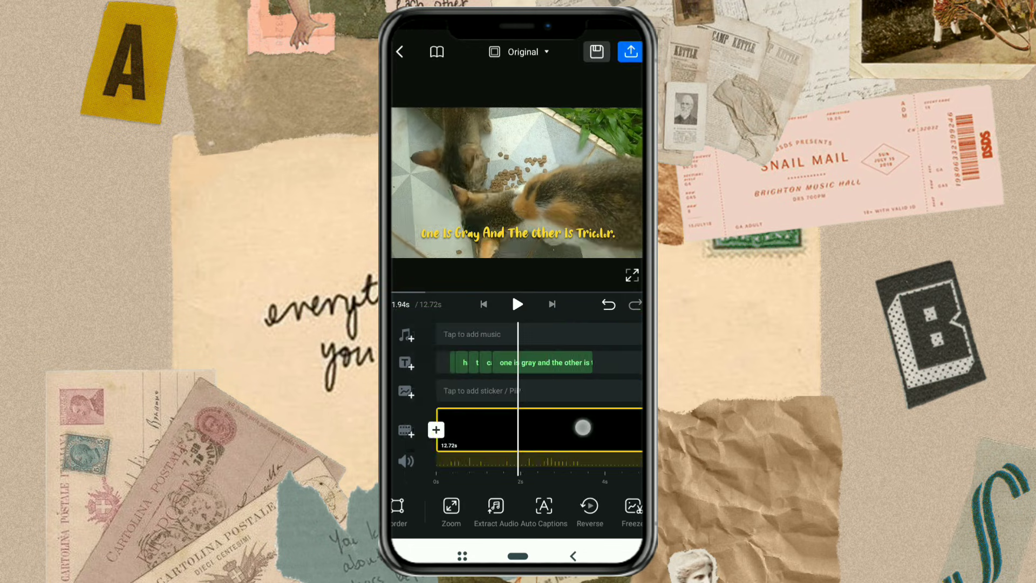
drag(585, 429, 616, 437)
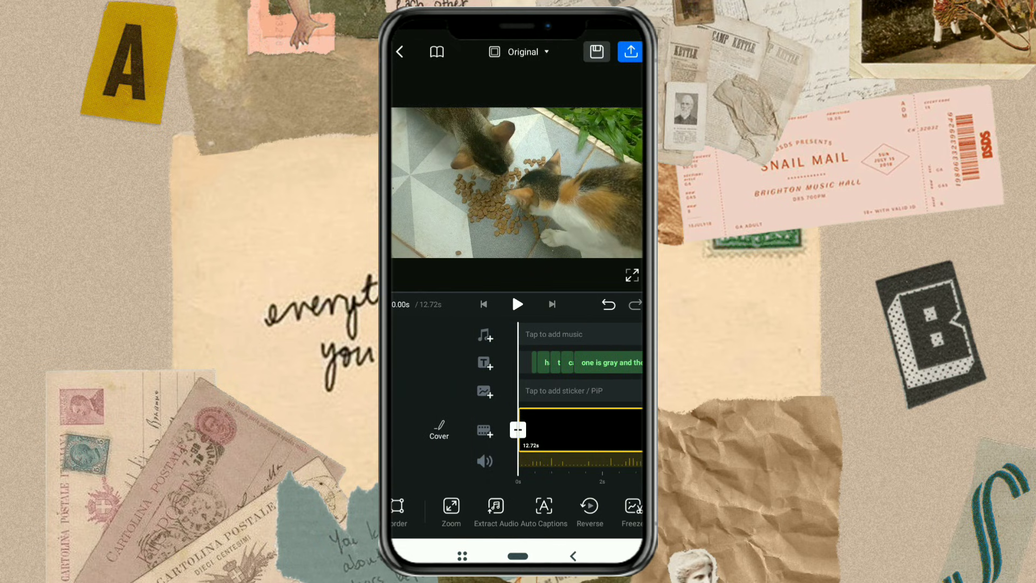
click(517, 303)
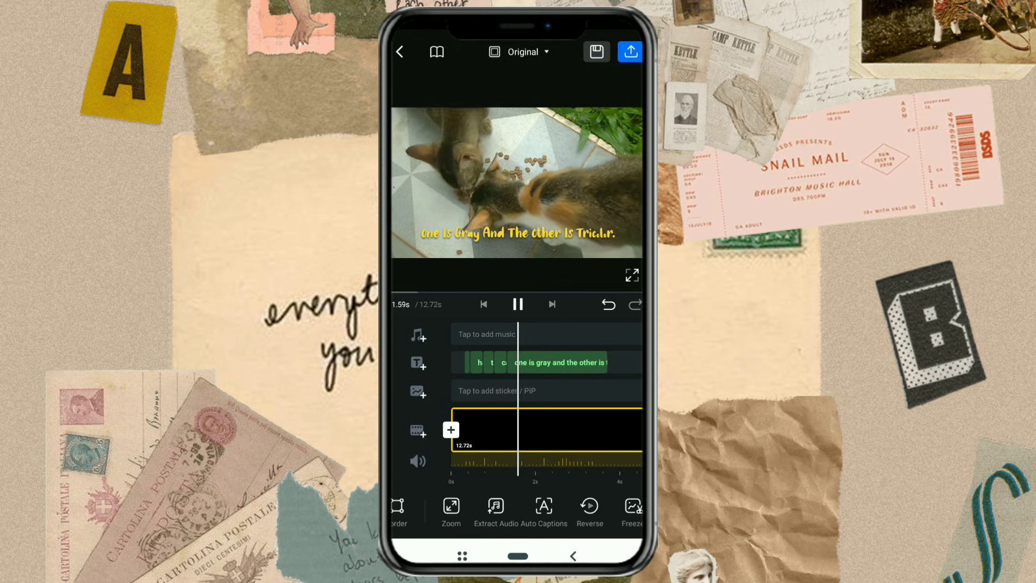
click(569, 393)
drag(509, 397, 598, 399)
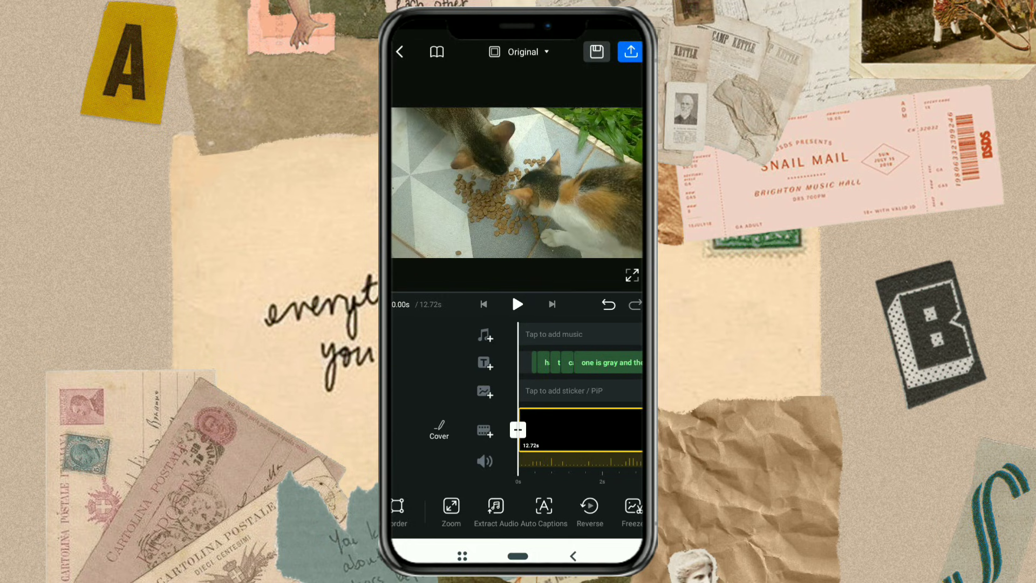
click(517, 304)
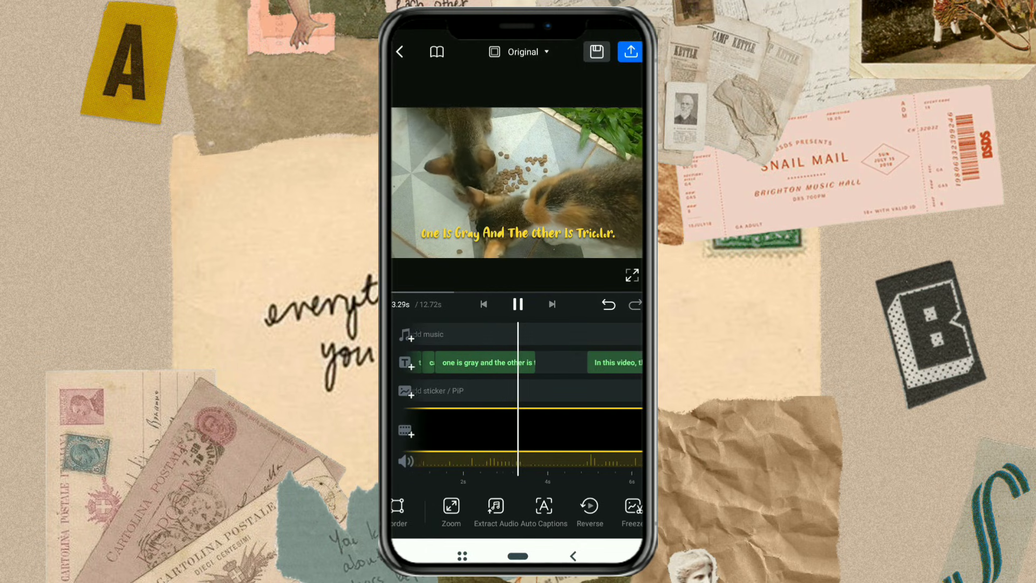
drag(481, 397, 555, 413)
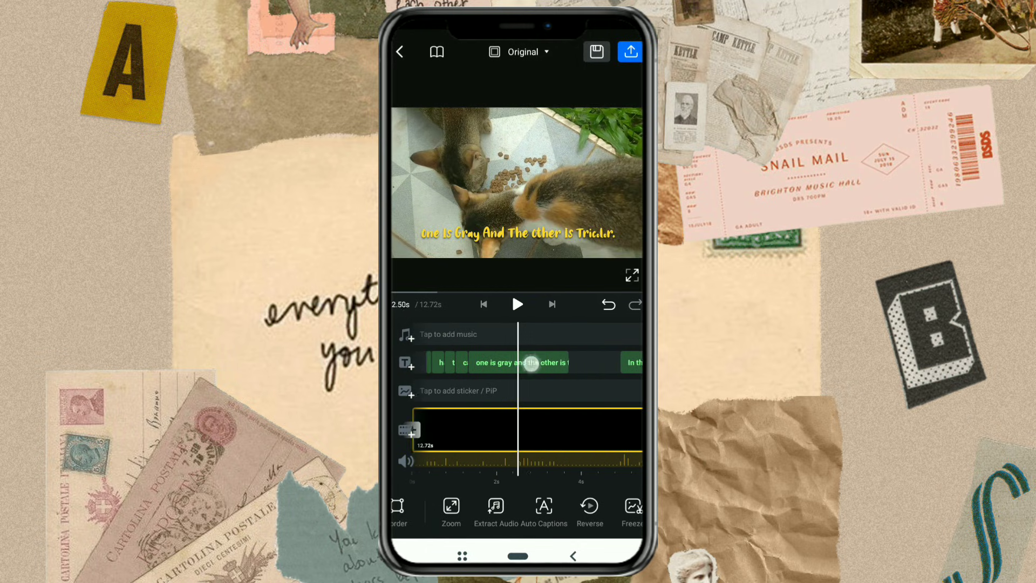
click(533, 362)
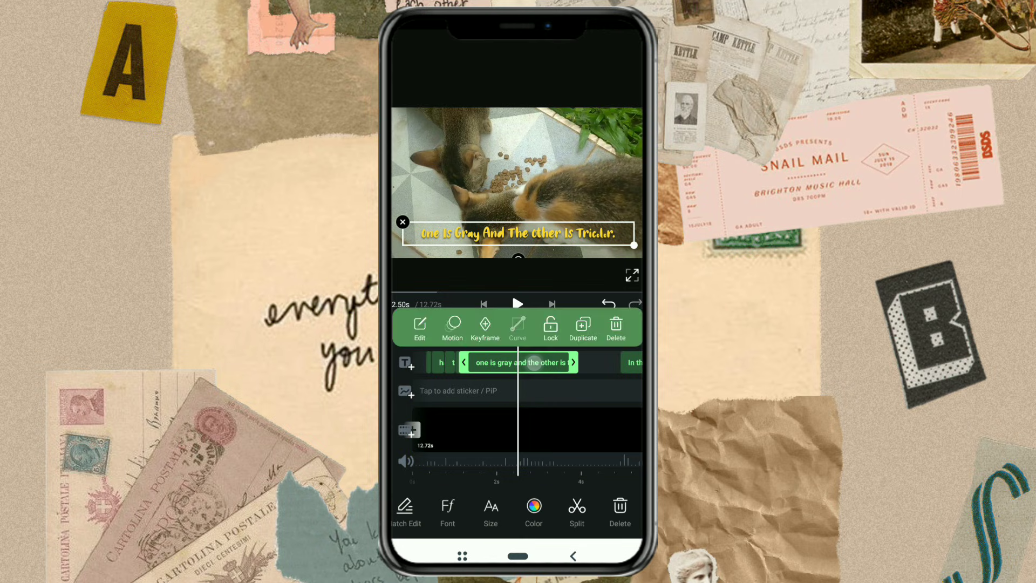